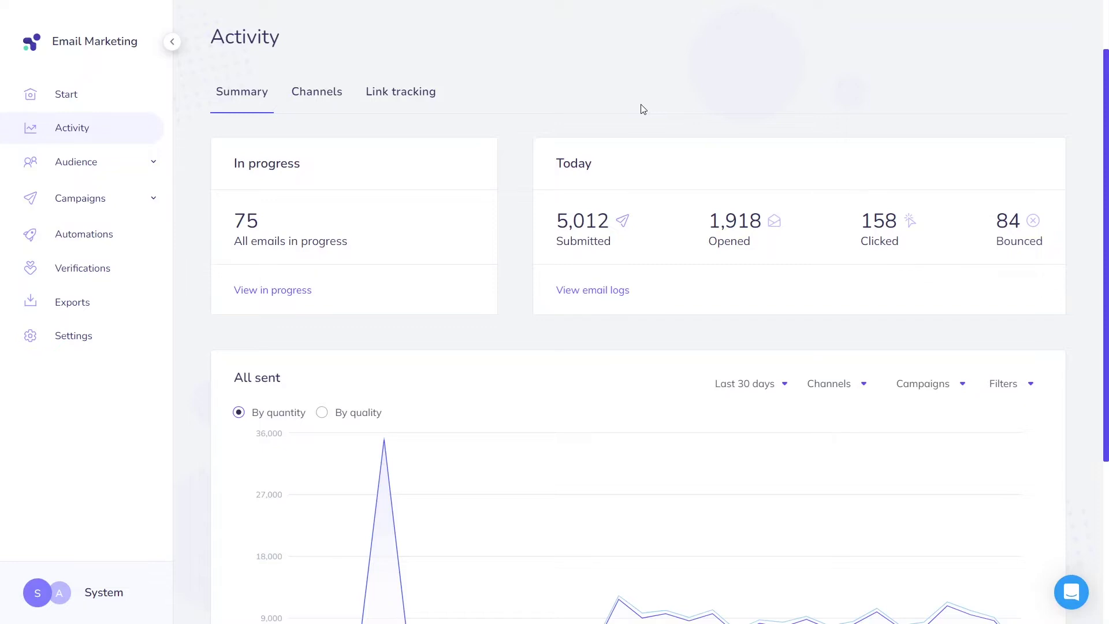
# - Open the Welcome to Elastic Email! message in Gmail and reveal its mailed-by and signed-by details
pyautogui.scroll(-4, 641, 113)
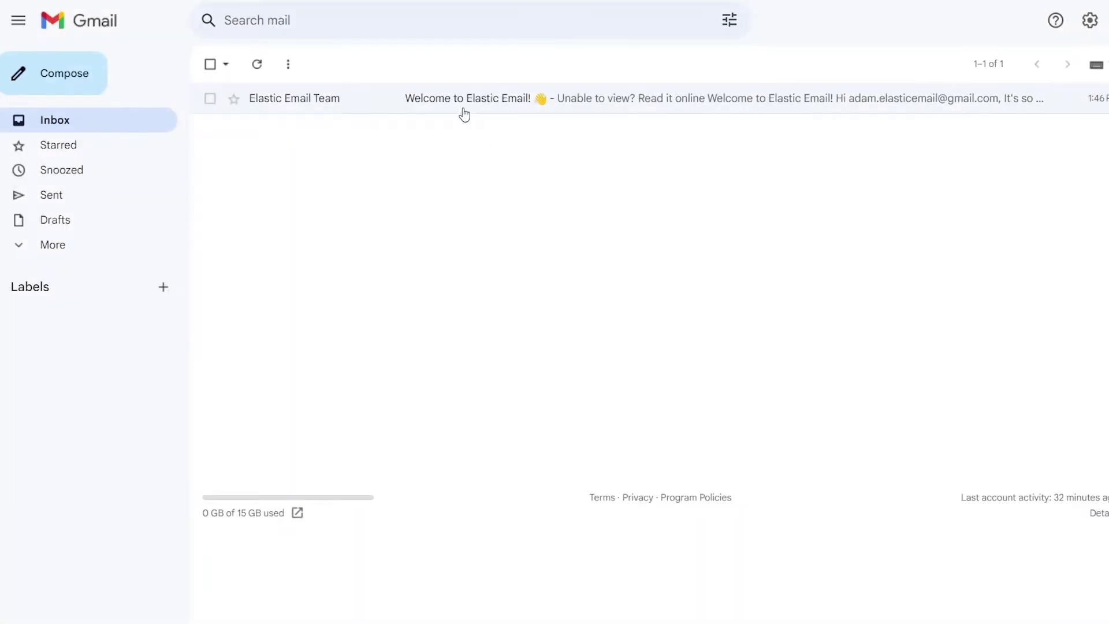
pyautogui.click(457, 101)
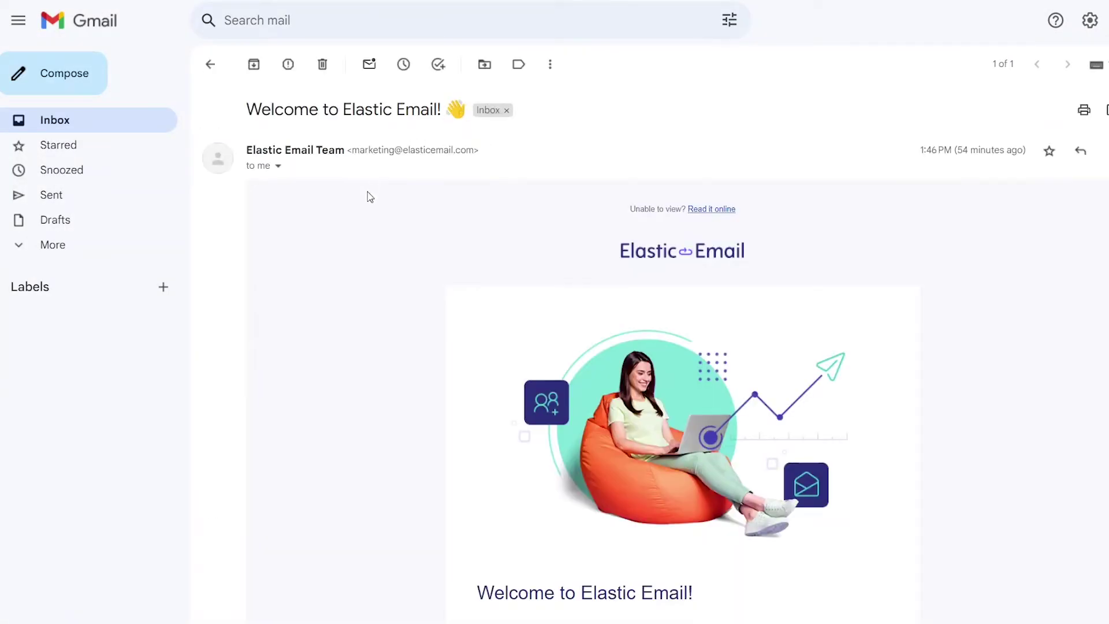
pyautogui.click(277, 168)
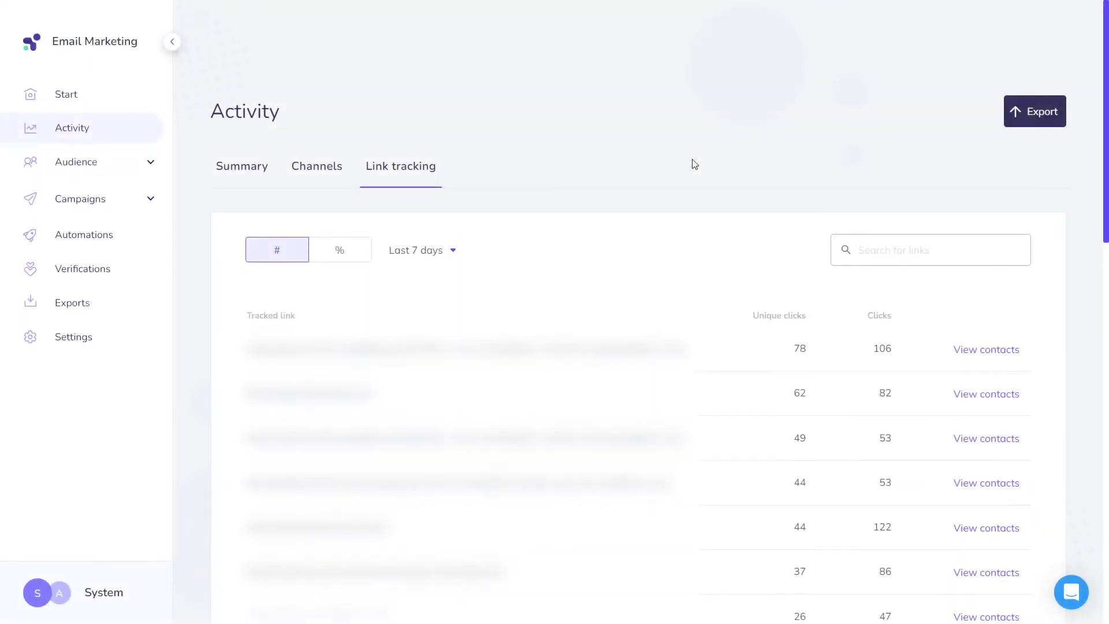
# - Scroll the Elastic Email sidebar and open the account menu to reach Settings
pyautogui.scroll(-2, 692, 164)
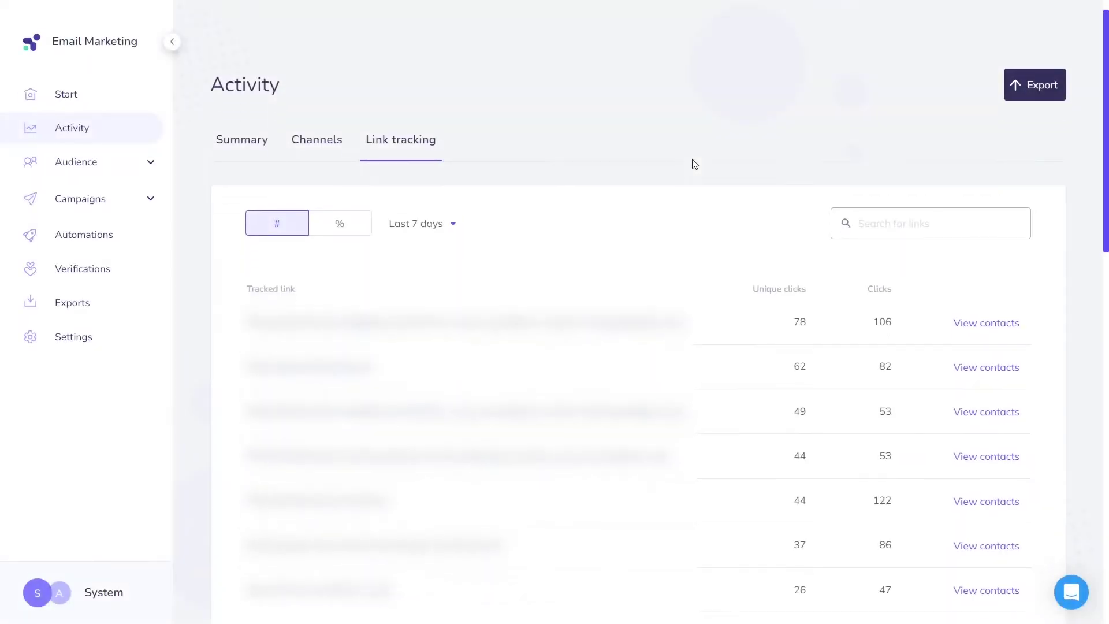
pyautogui.scroll(-3, 694, 164)
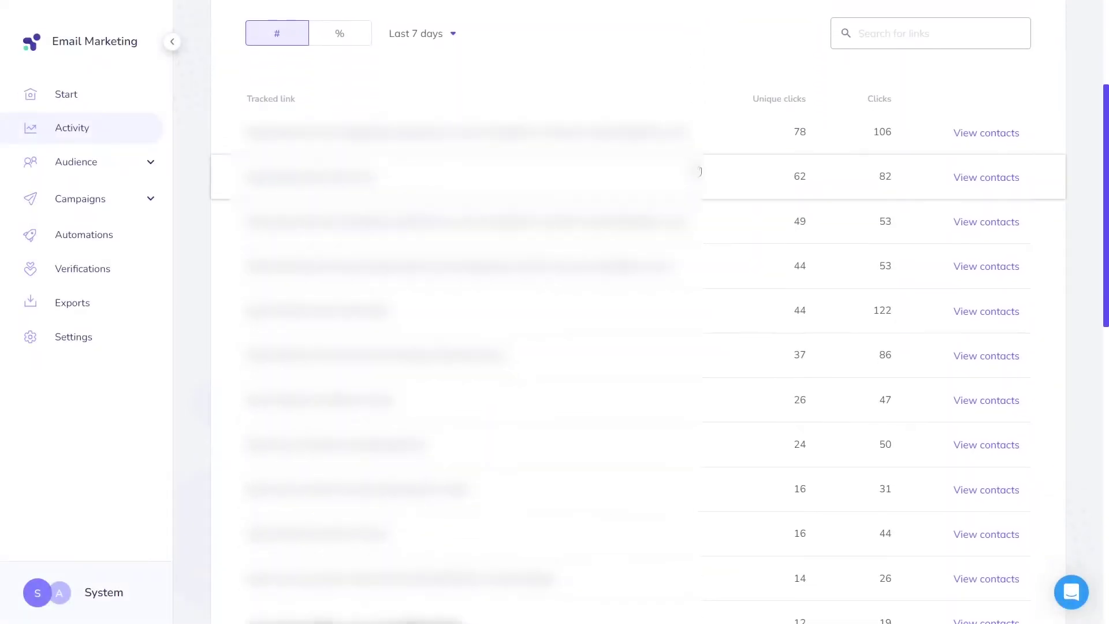
pyautogui.scroll(-3, 698, 171)
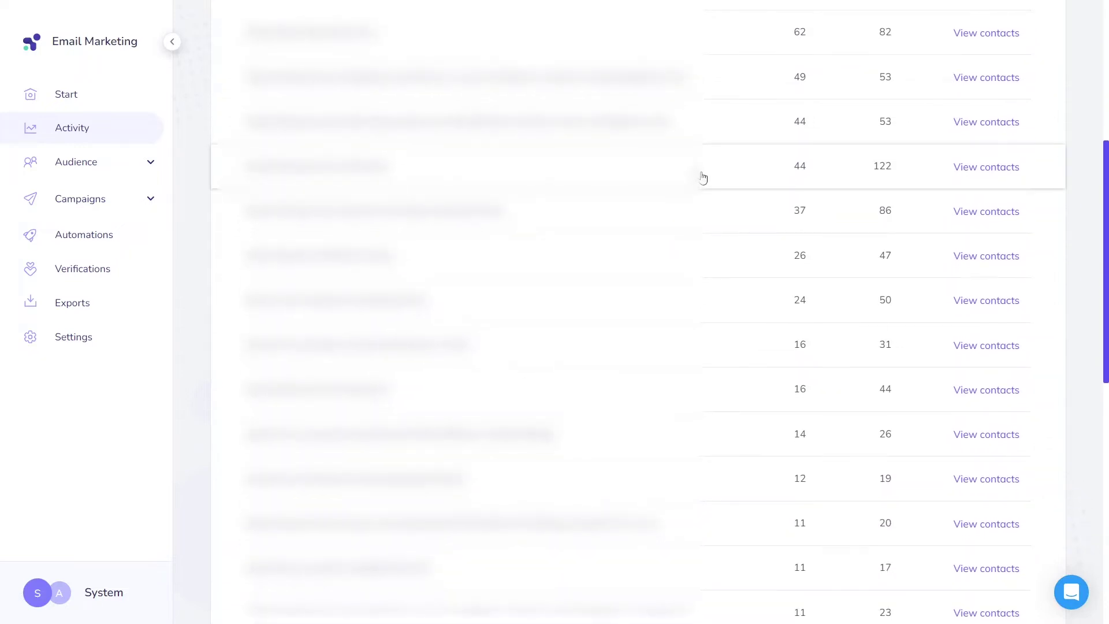
pyautogui.scroll(-2, 703, 178)
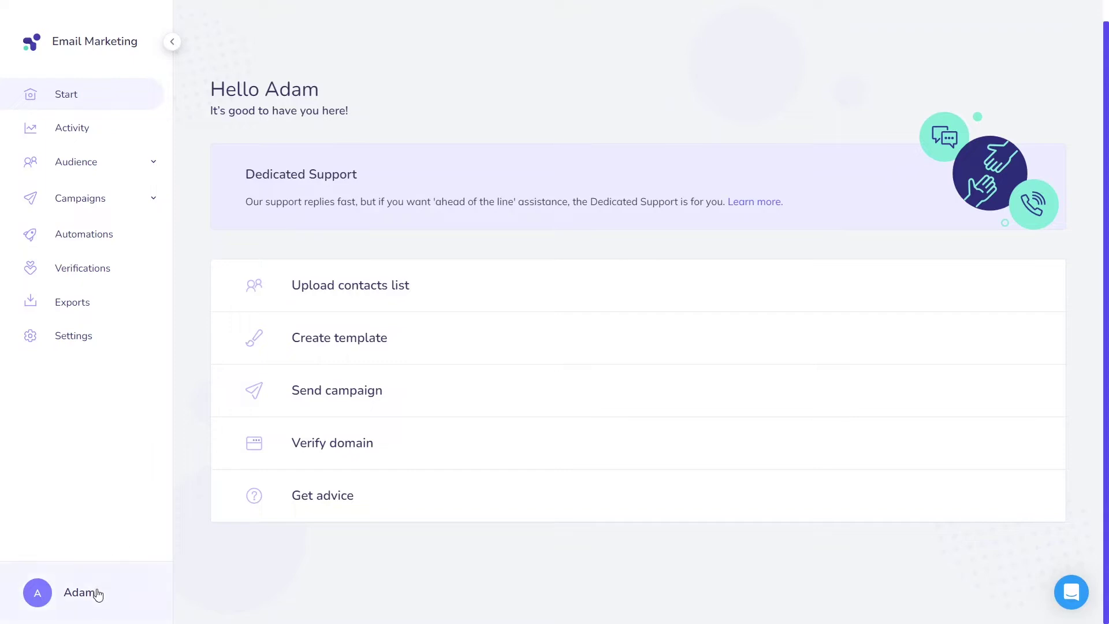
pyautogui.click(97, 596)
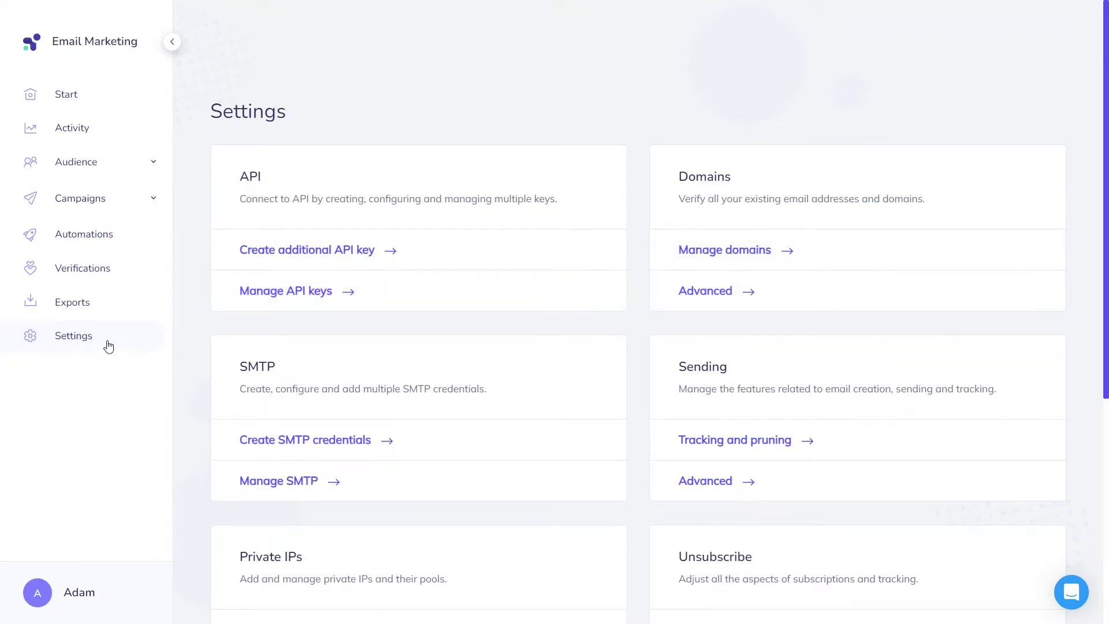
# - From Manage domains, start an email verification for the sender's email address and send it
pyautogui.click(681, 268)
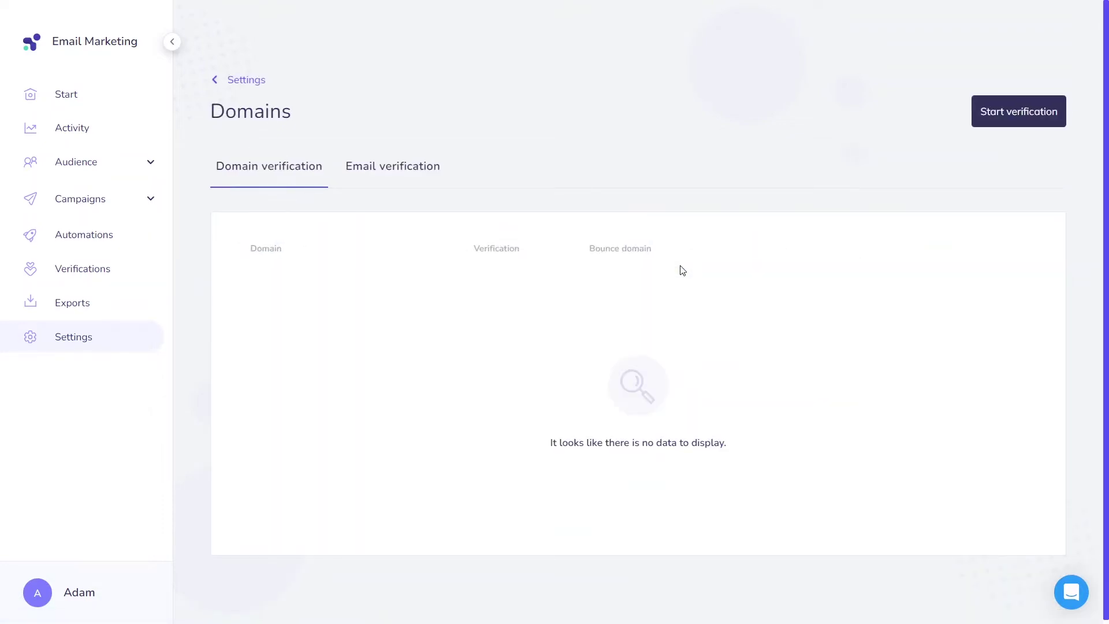
pyautogui.click(980, 112)
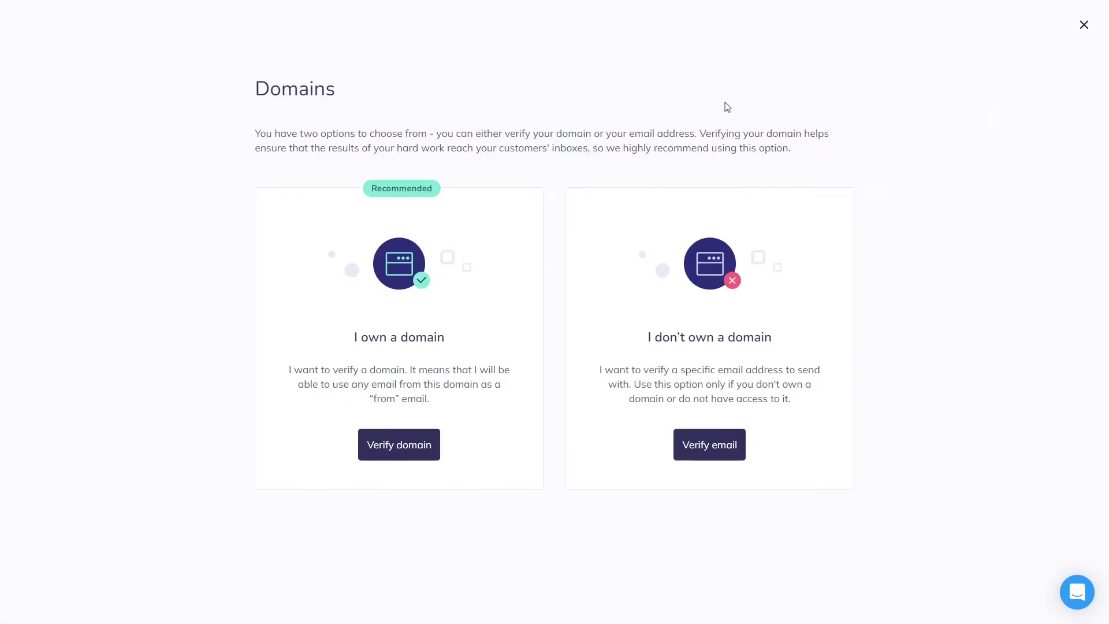
pyautogui.click(700, 446)
pyautogui.click(519, 297)
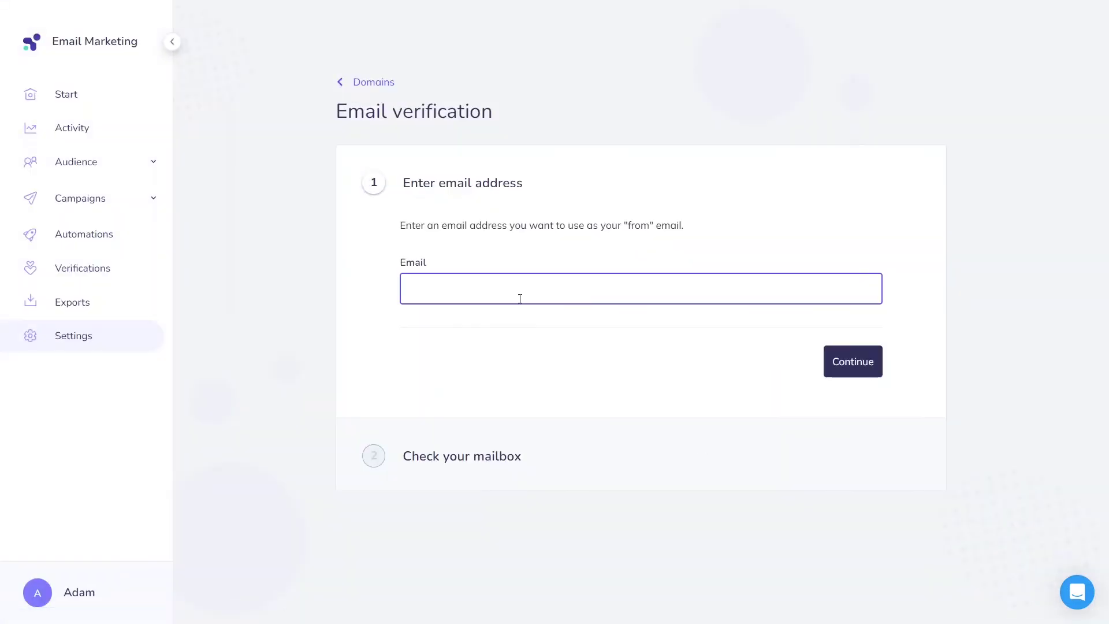
pyautogui.click(856, 370)
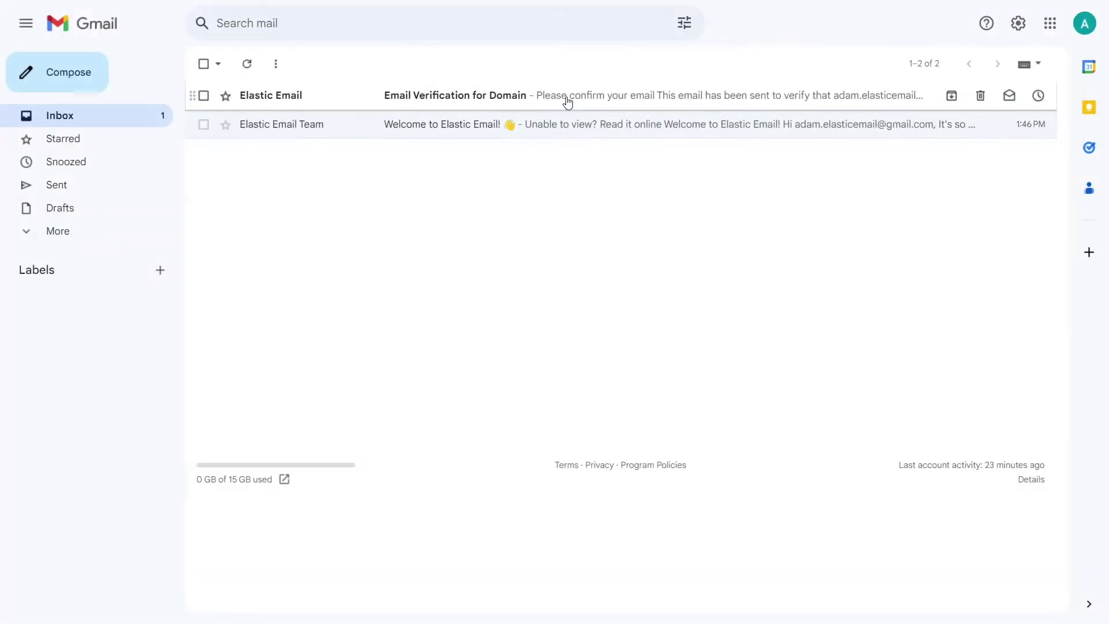
# - Open the Email Verification for Domain message in Gmail
pyautogui.click(567, 102)
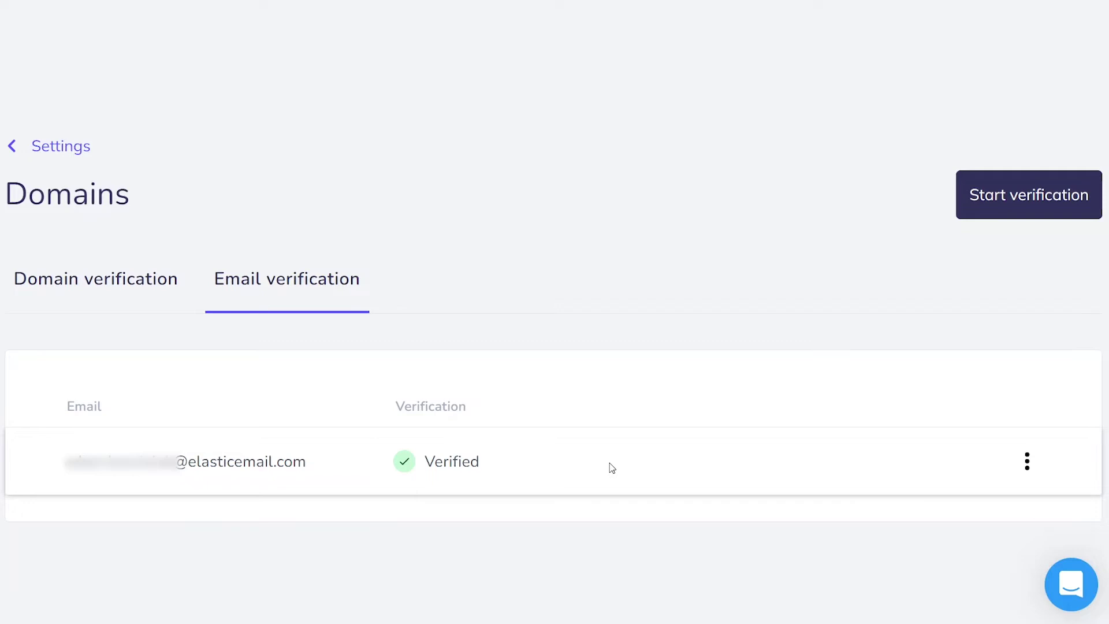
# - Start a new verification from the Elastic Email Domains page
pyautogui.click(990, 213)
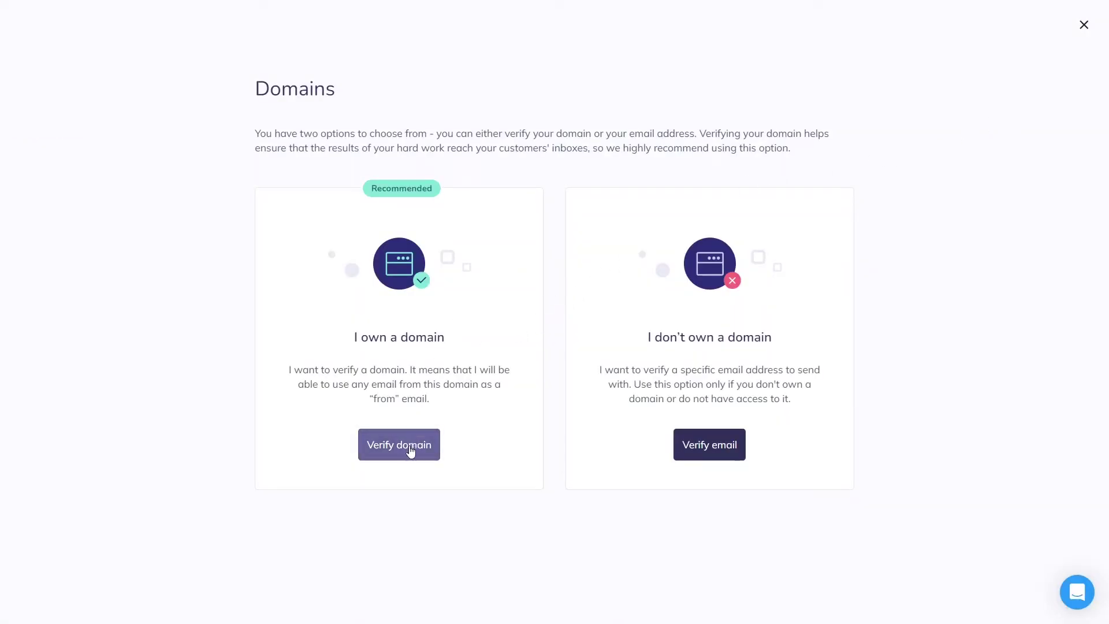
# - Choose Verify domain, paste elasticemaildemo.com, and continue to the DNS entries step
pyautogui.click(410, 451)
pyautogui.write('elasticemaildemo.com')
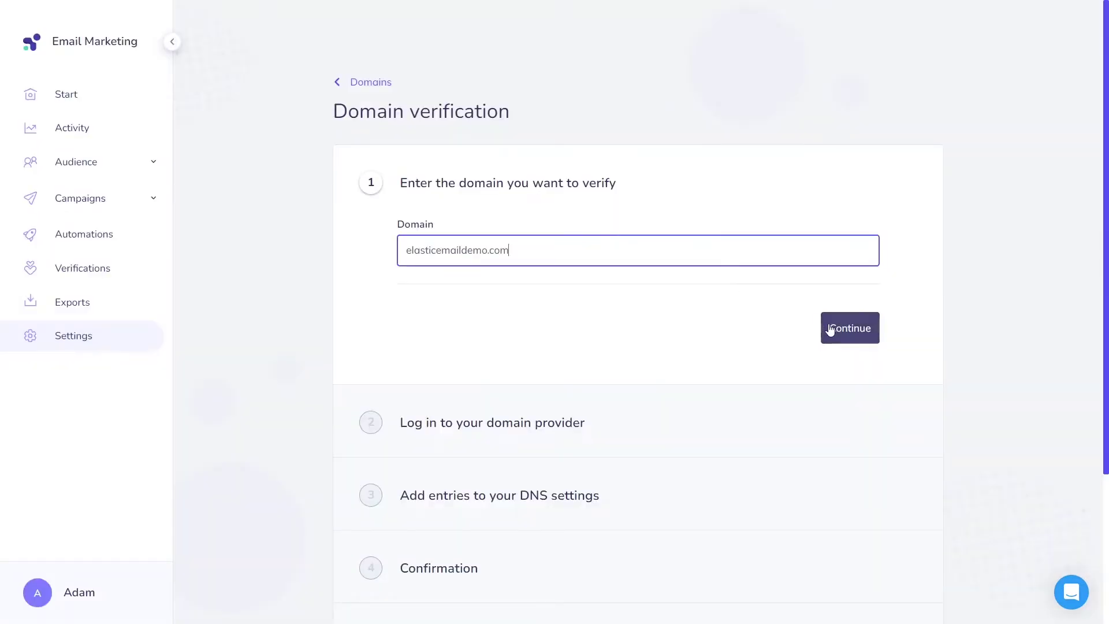
pyautogui.click(828, 325)
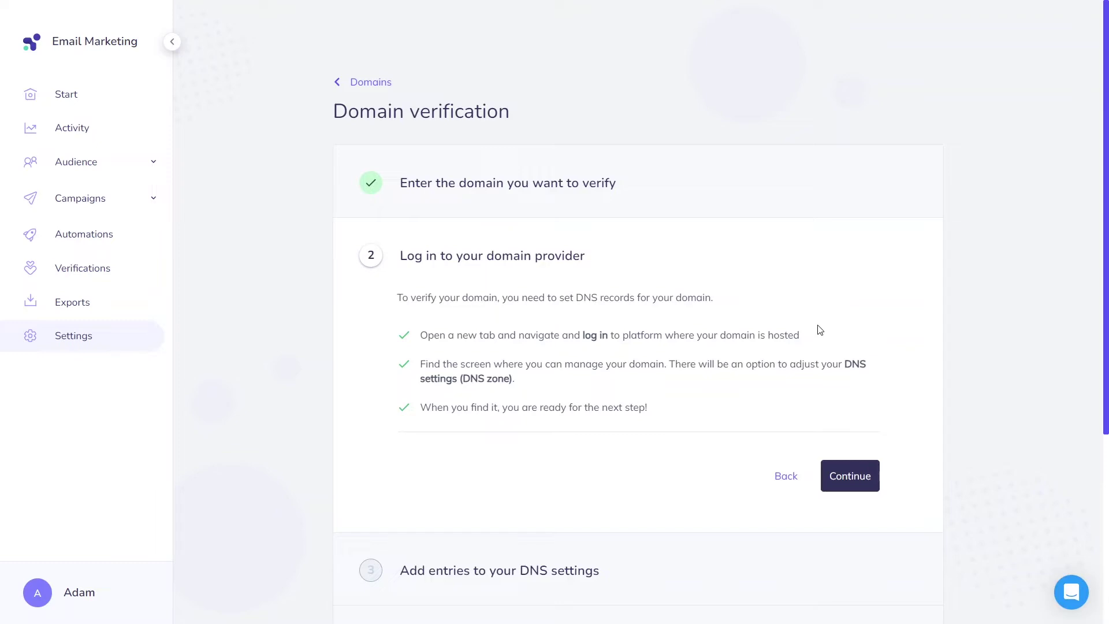
pyautogui.click(849, 483)
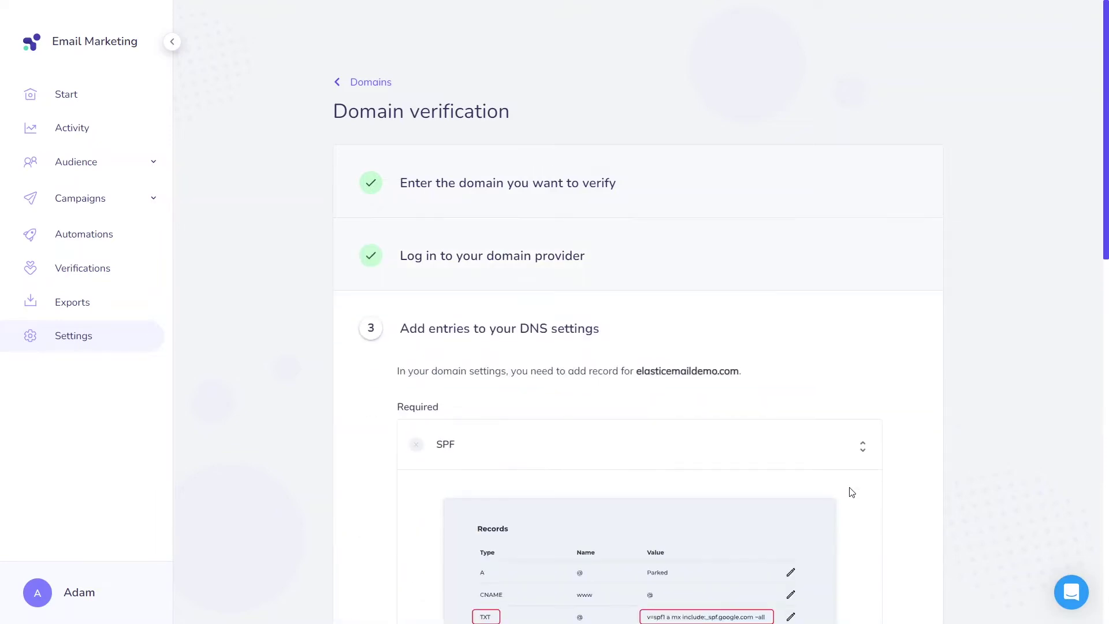
pyautogui.scroll(-2, 852, 477)
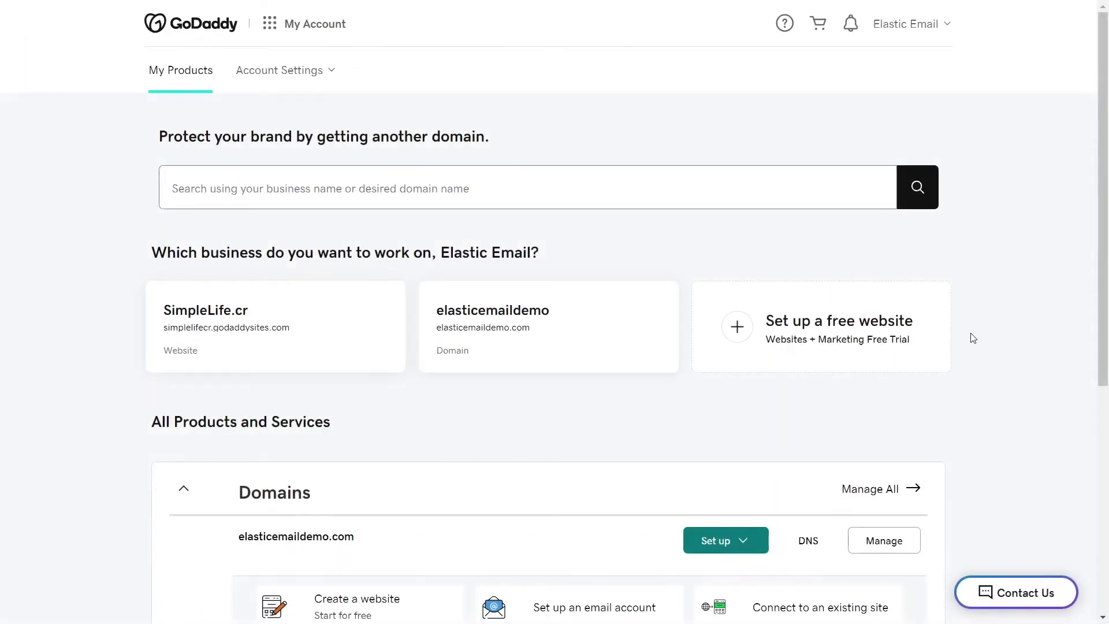
# - Open elasticemaildemo.com's DNS records in GoDaddy and edit the existing SPF TXT record
pyautogui.click(819, 541)
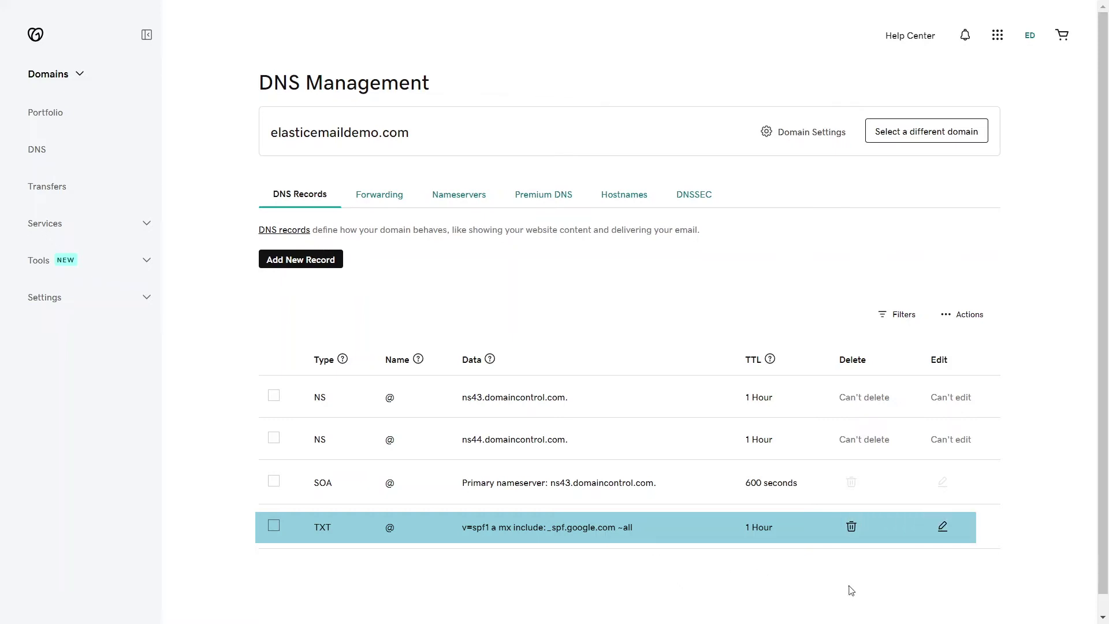
pyautogui.click(942, 527)
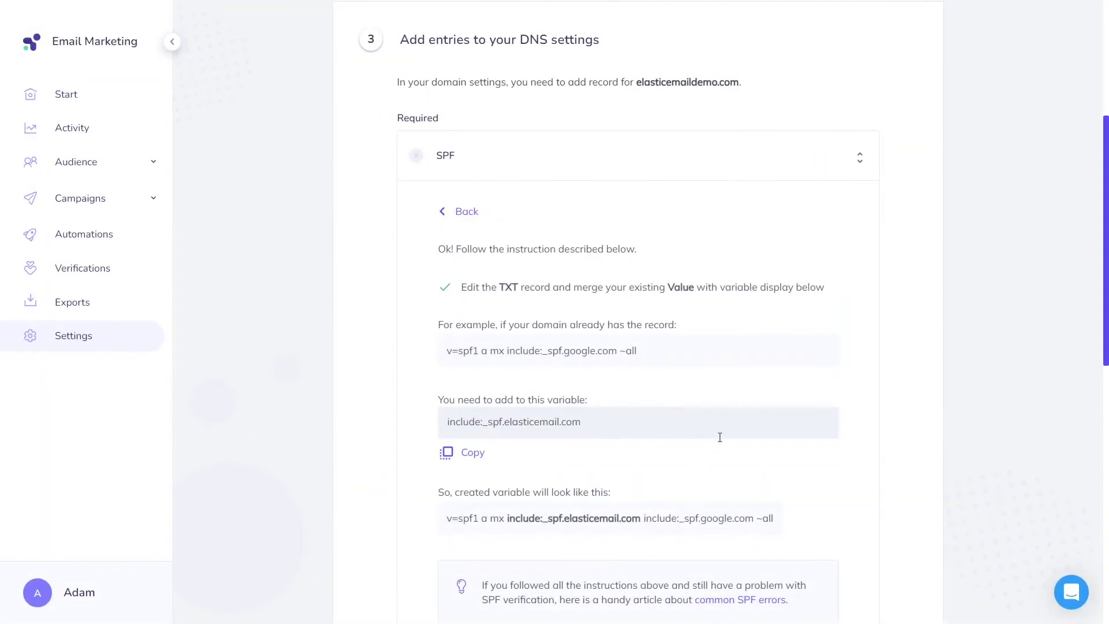
# - Scroll to the instructions for merging include:_spf.elasticemail.com into the existing SPF record
pyautogui.scroll(-1, 720, 437)
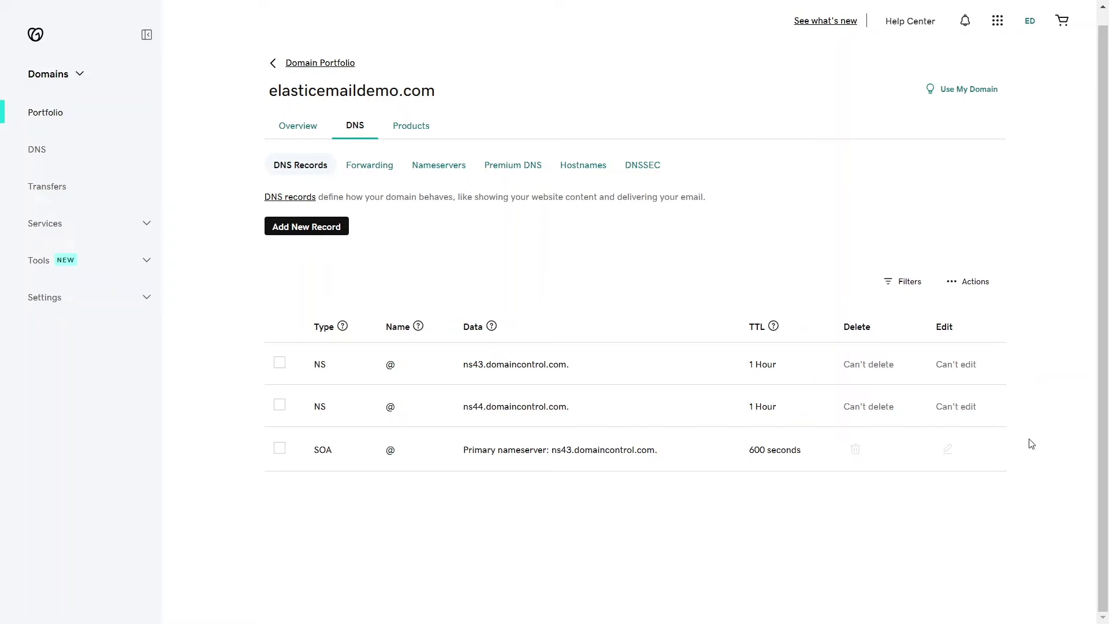
# - Add a new TXT record in GoDaddy with @ as its Name
pyautogui.click(308, 229)
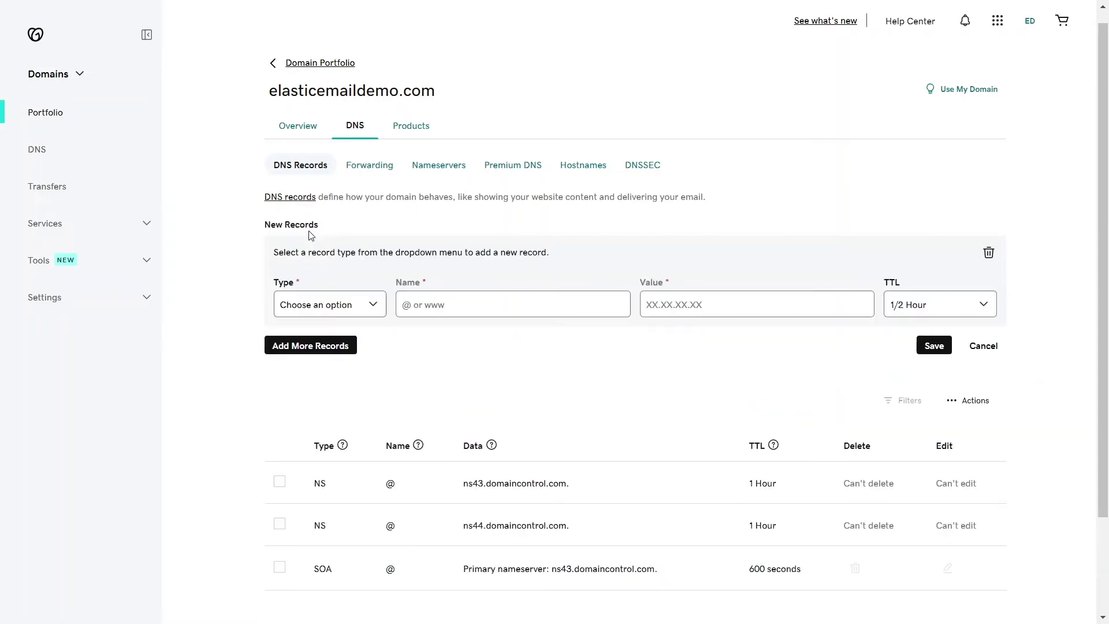
pyautogui.click(317, 304)
pyautogui.click(301, 389)
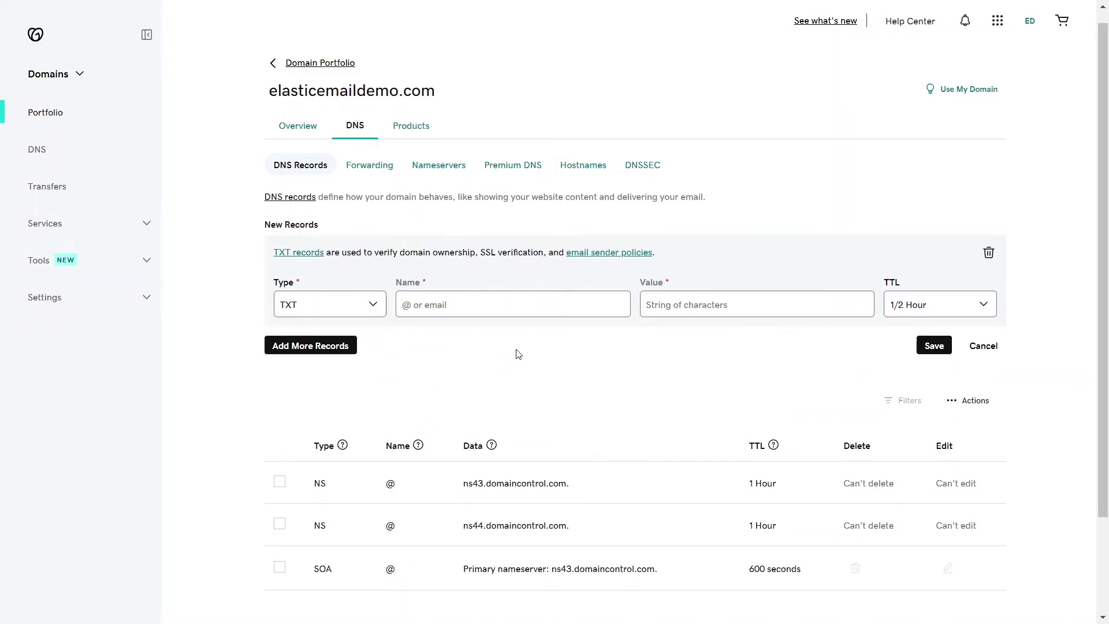
pyautogui.click(455, 308)
pyautogui.write('@')
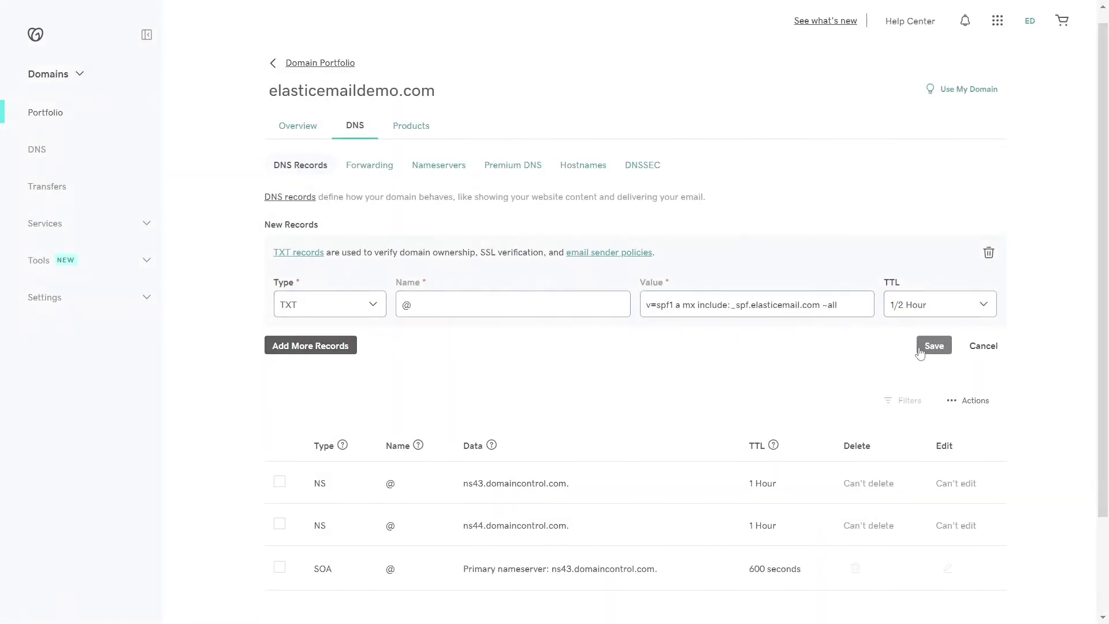
# - Save the SPF TXT record, then expand the DKIM (api._domainkey) and CNAME (tracking) rows
pyautogui.click(926, 344)
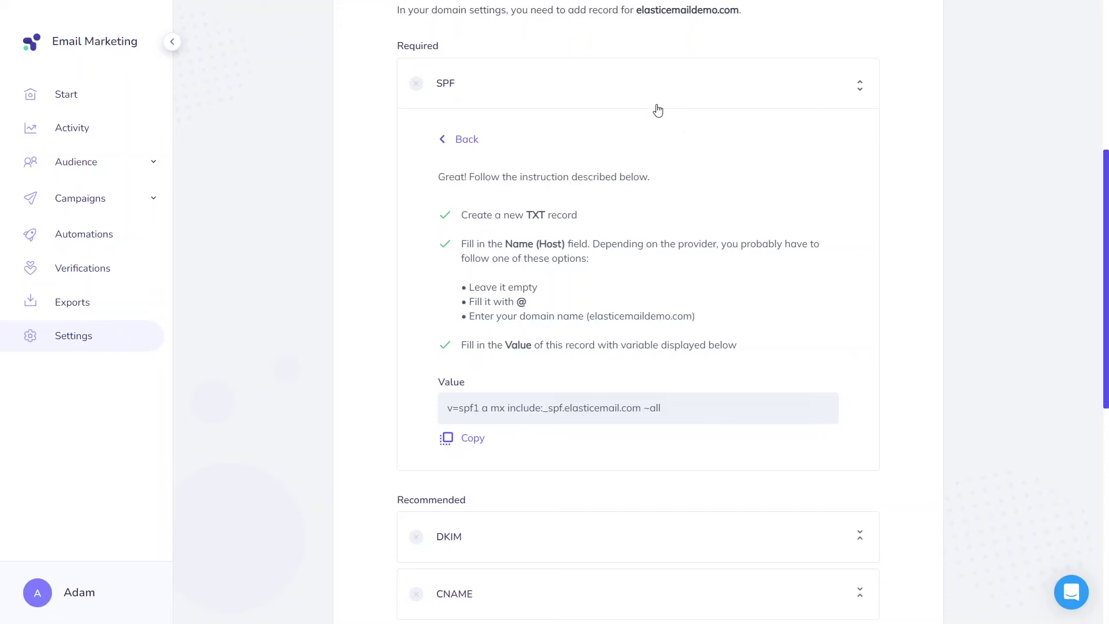
pyautogui.scroll(-1, 554, 534)
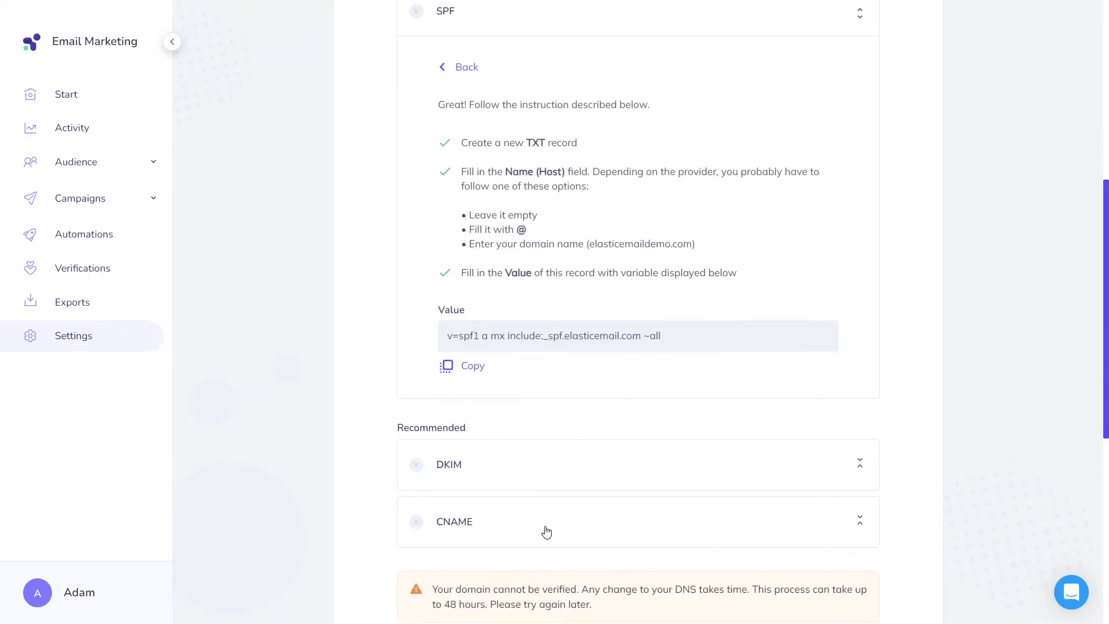
pyautogui.click(614, 468)
pyautogui.scroll(-4, 617, 469)
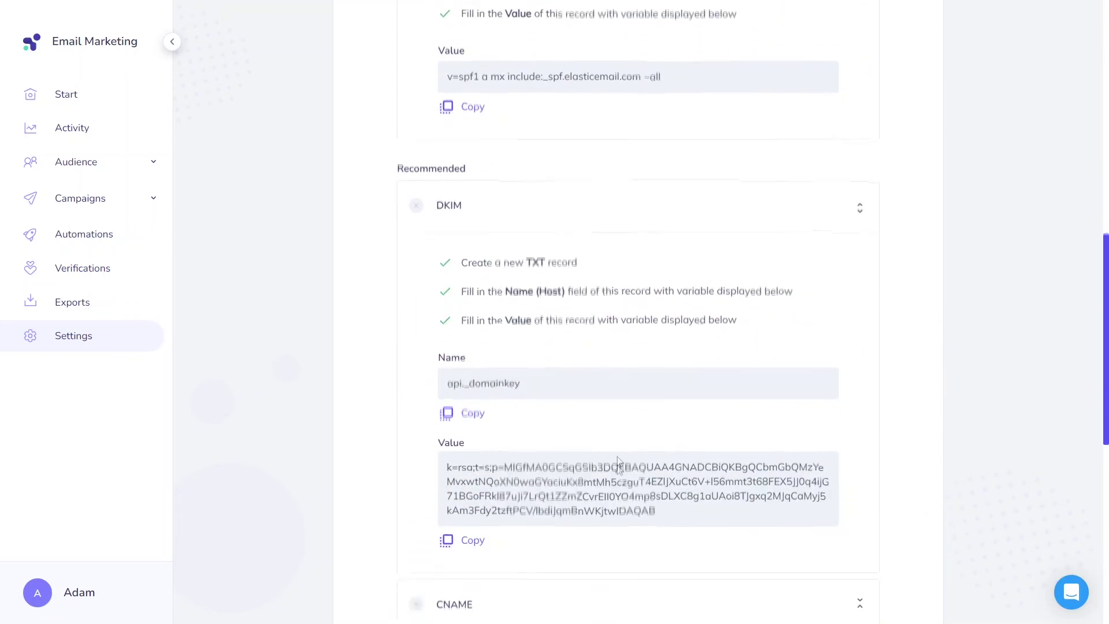
pyautogui.scroll(-2, 613, 469)
pyautogui.click(597, 498)
pyautogui.scroll(-1, 612, 479)
pyautogui.scroll(-5, 625, 460)
pyautogui.scroll(1, 625, 464)
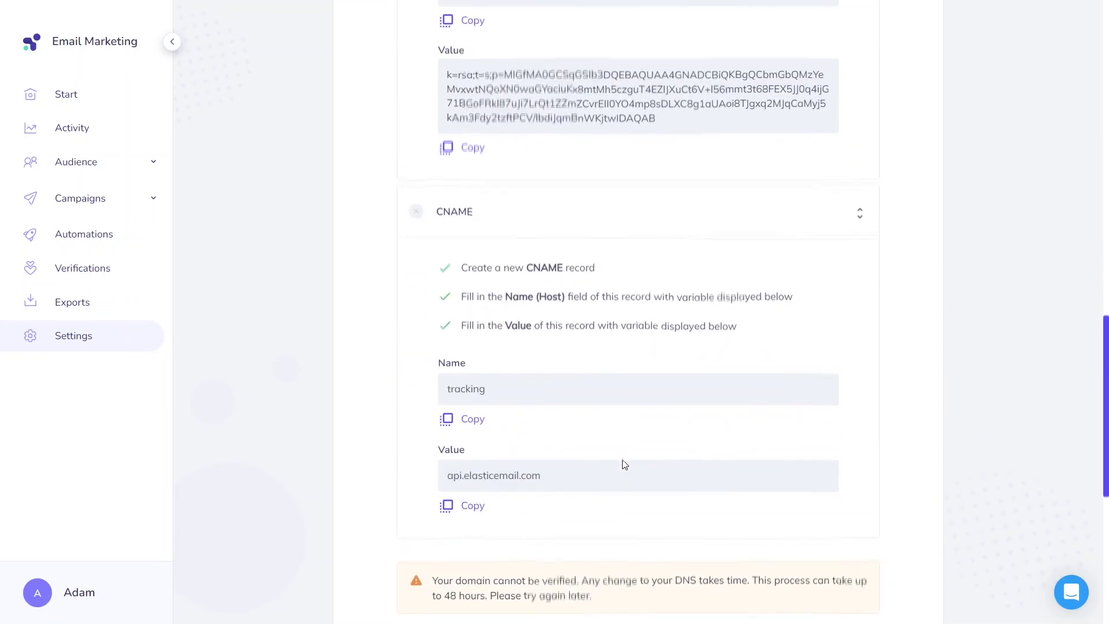
# - Make the second new record a tracking CNAME pointing to api.elasticemail.com and save all records
pyautogui.scroll(3, 624, 464)
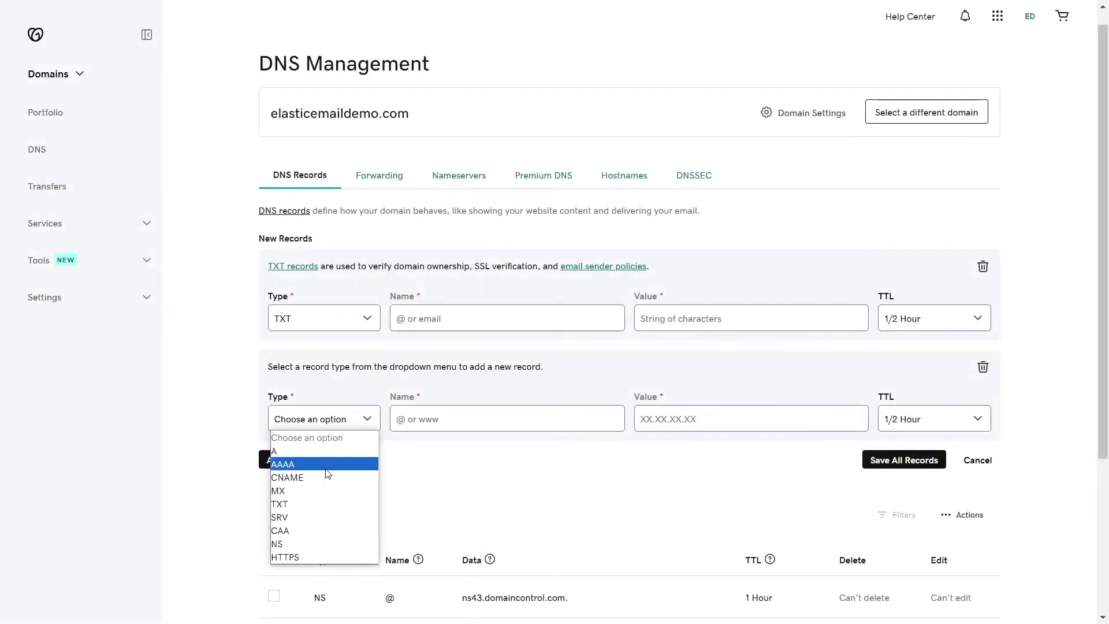
pyautogui.click(325, 476)
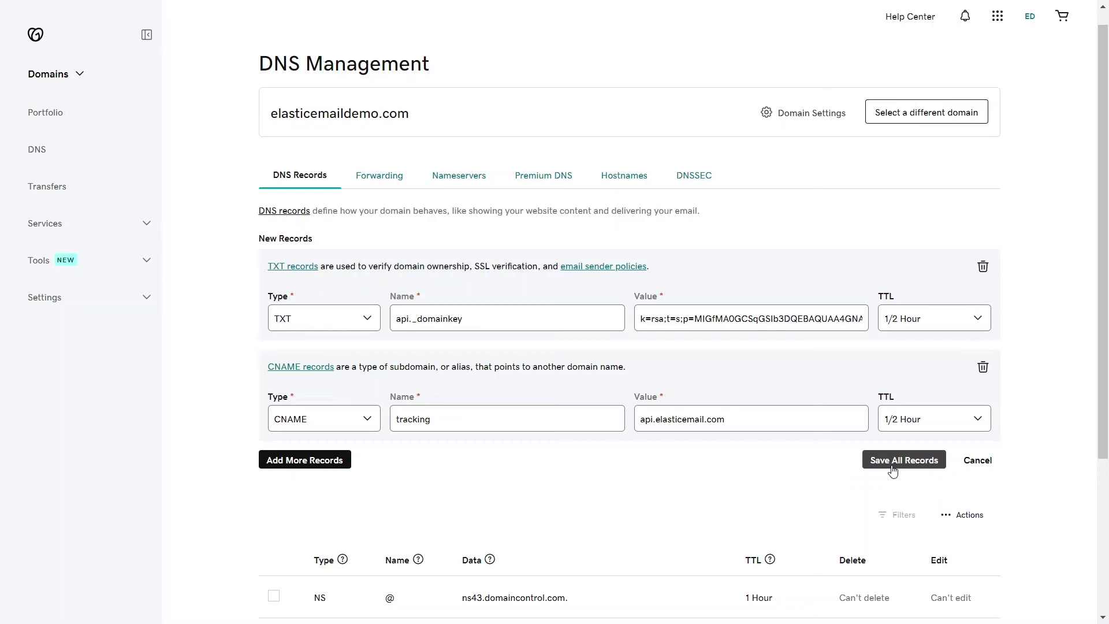
pyautogui.click(892, 462)
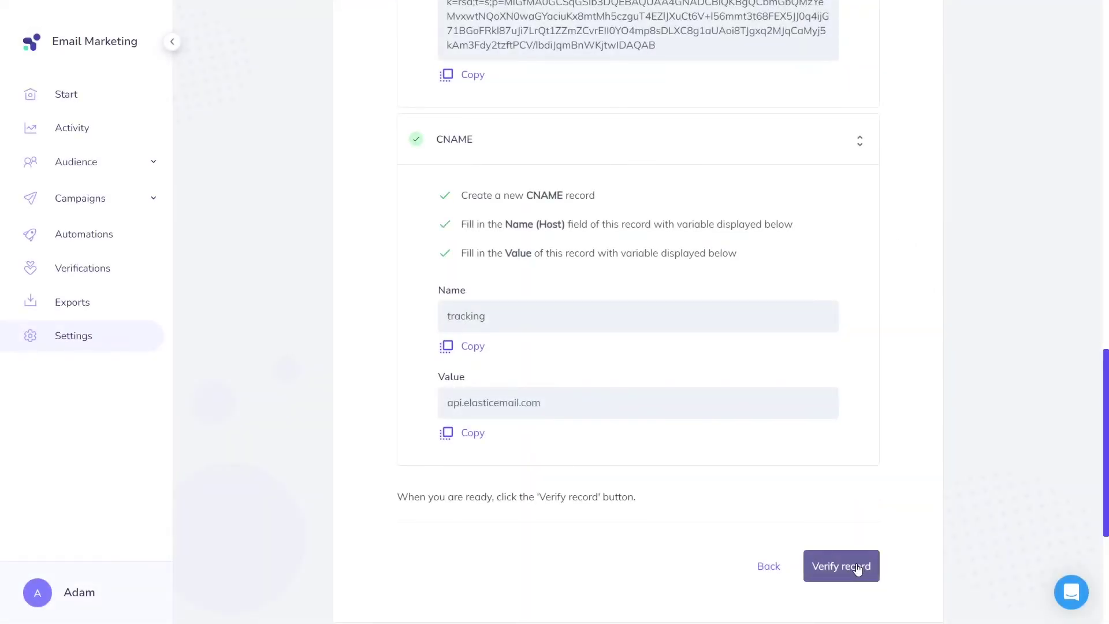
# - Run the SPF, DKIM and CNAME checks for elasticemaildemo.com and continue past the confirmation
pyautogui.click(857, 567)
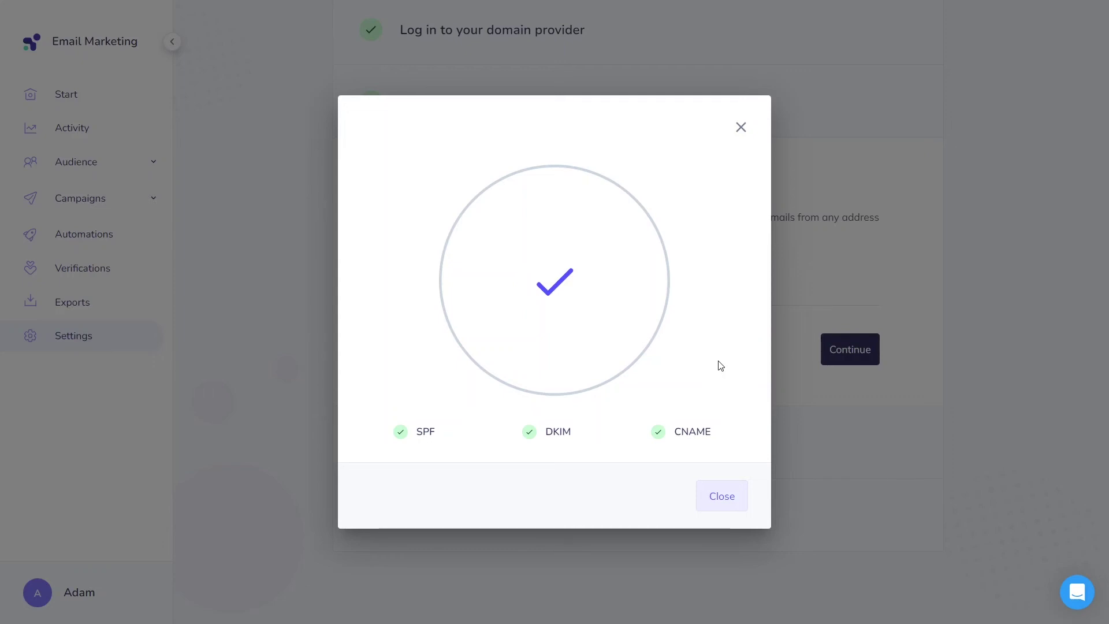
pyautogui.click(735, 509)
pyautogui.click(845, 357)
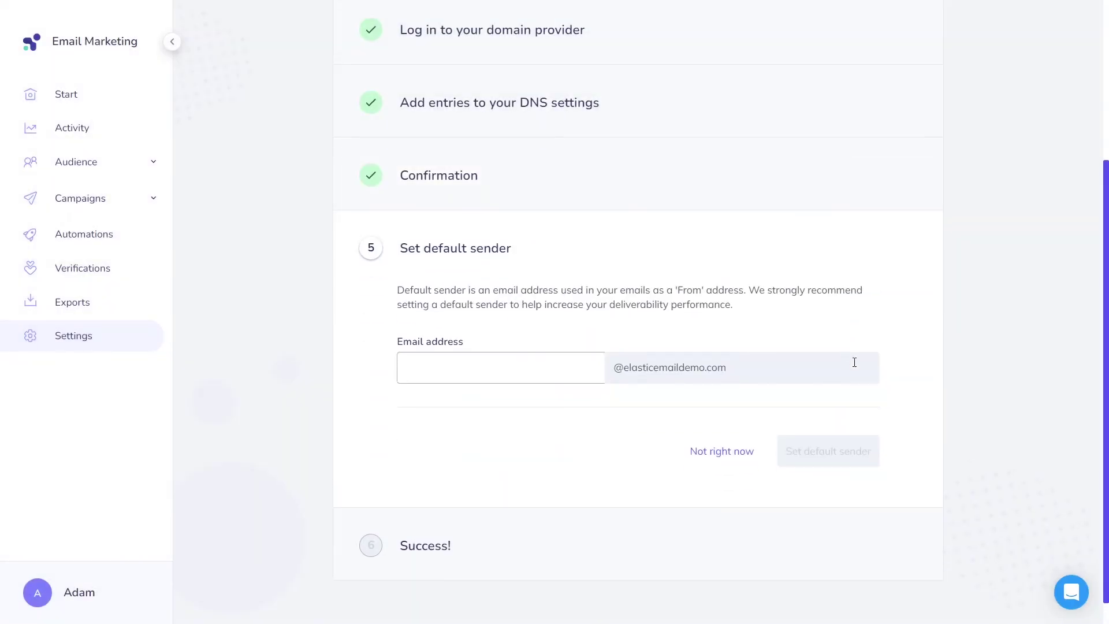
# - Enter a sender address at elasticemaildemo.com and save it as the default sender
pyautogui.click(569, 366)
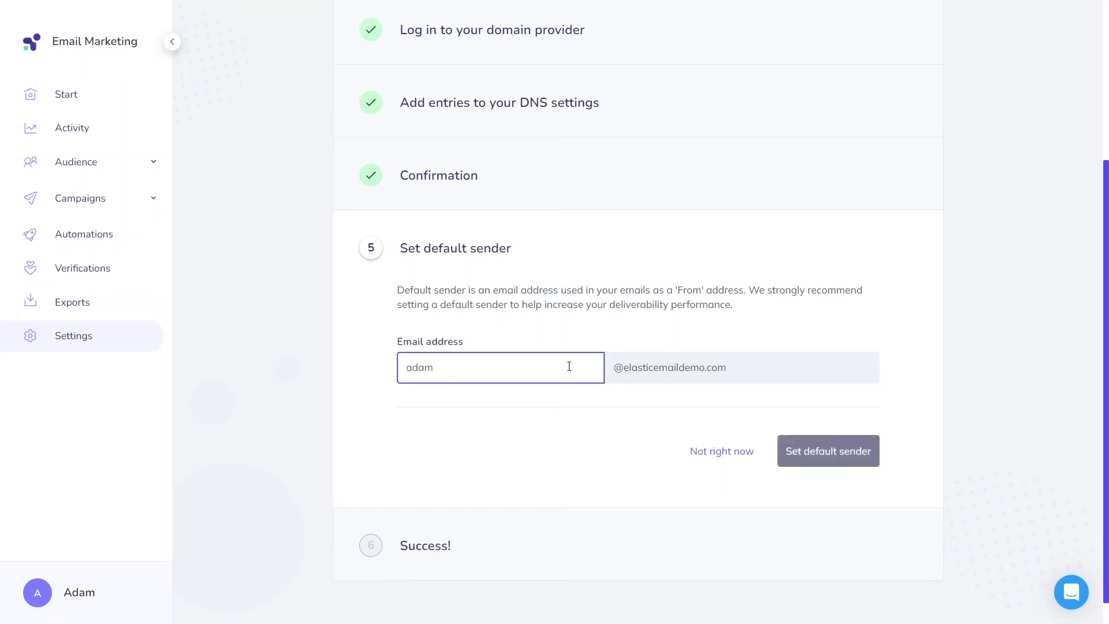
pyautogui.click(575, 417)
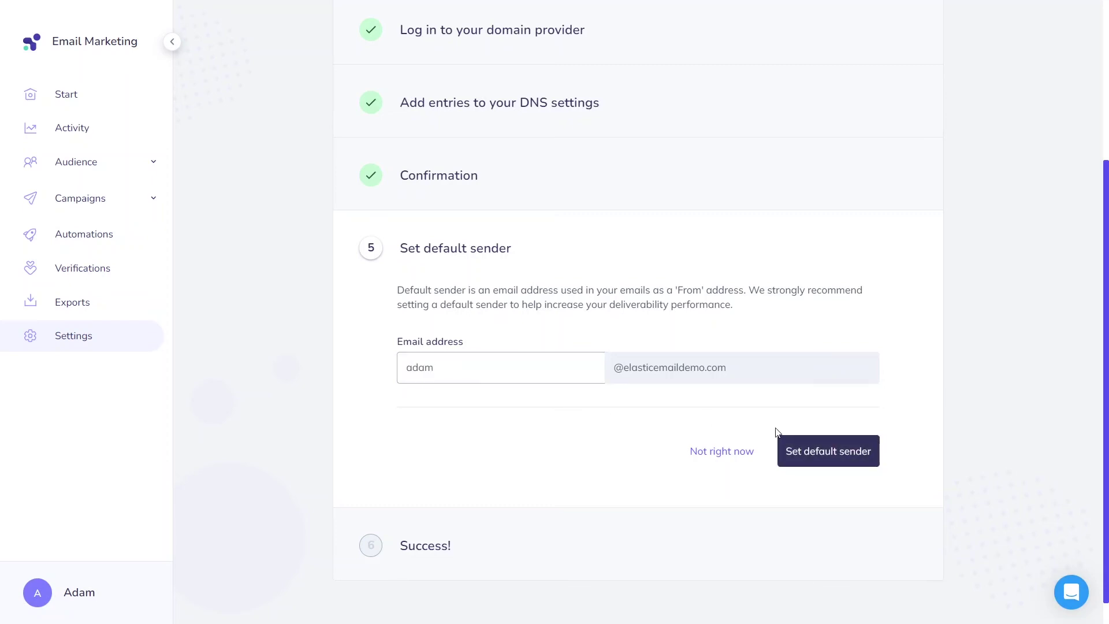
pyautogui.click(802, 450)
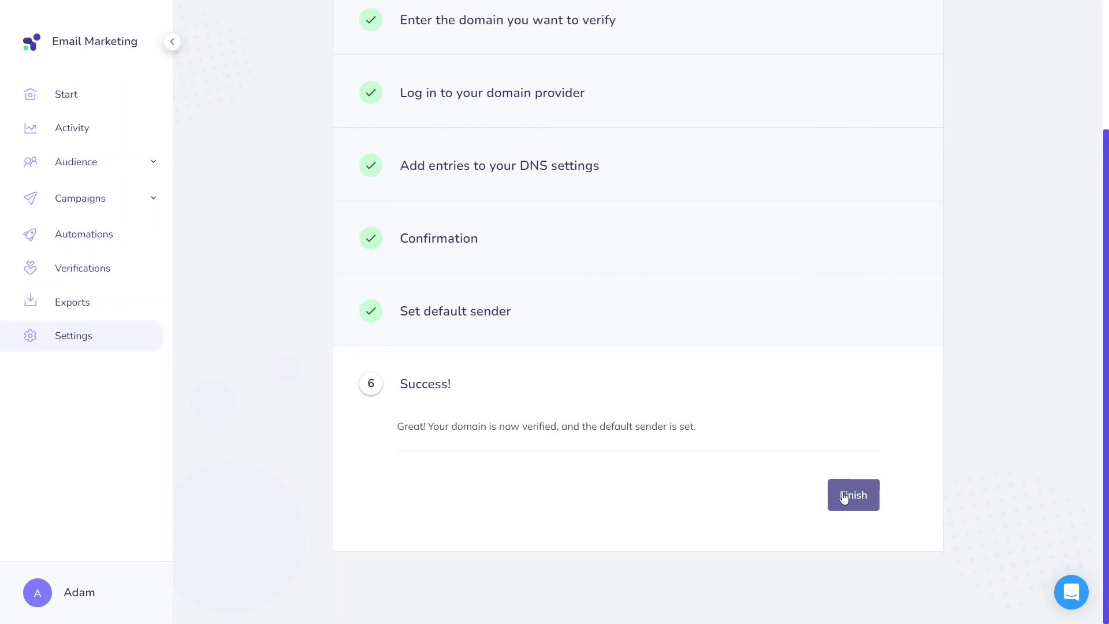
# - Scroll the How to verify your domain article down to its 1. SPF section
pyautogui.scroll(-8, 1084, 299)
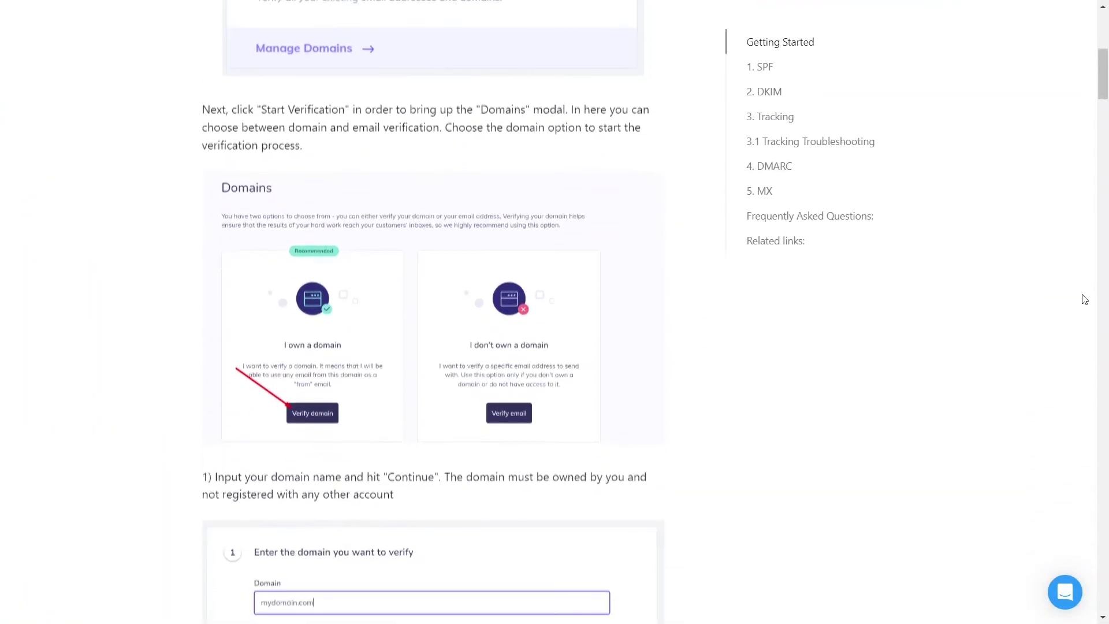
pyautogui.scroll(-20, 1084, 299)
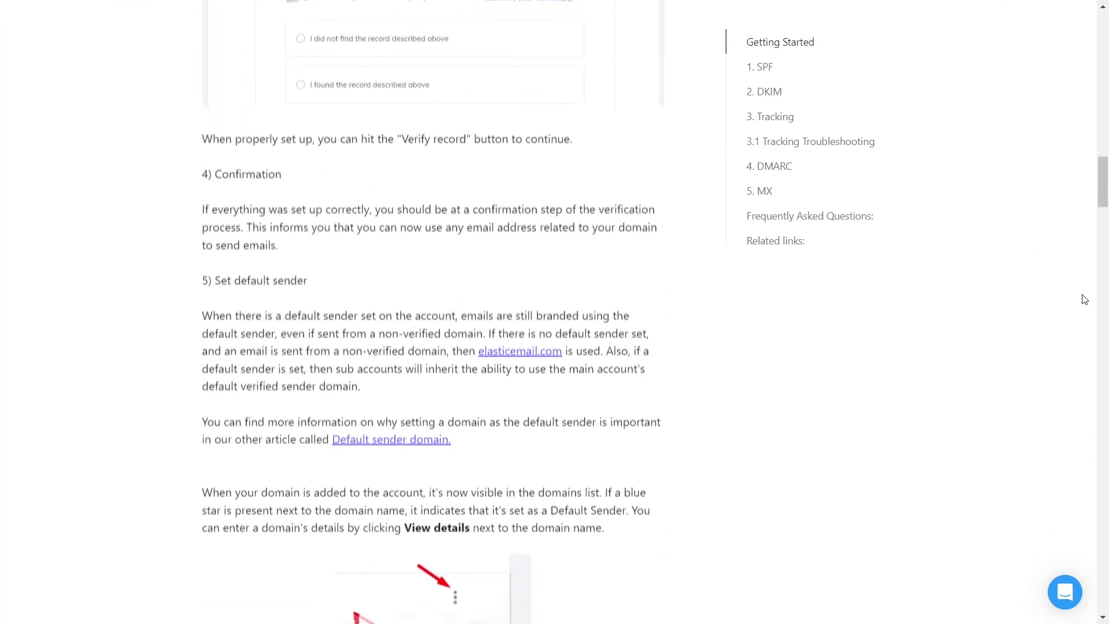
pyautogui.scroll(-20, 1084, 299)
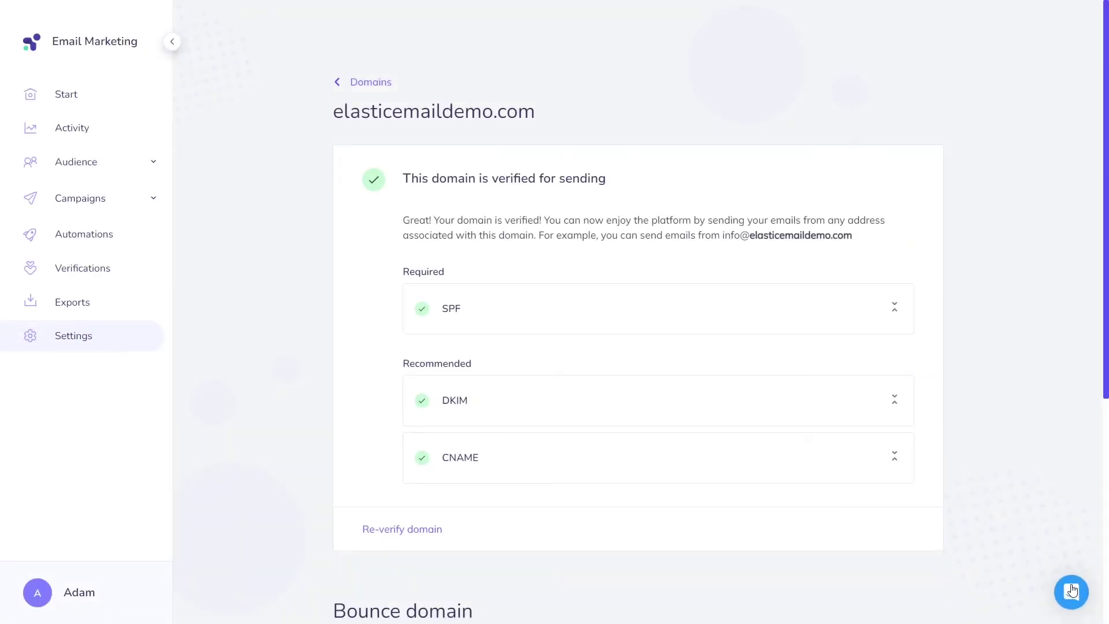
# - Start a new support chat conversation from the Messages tab of the chat widget
pyautogui.click(1071, 590)
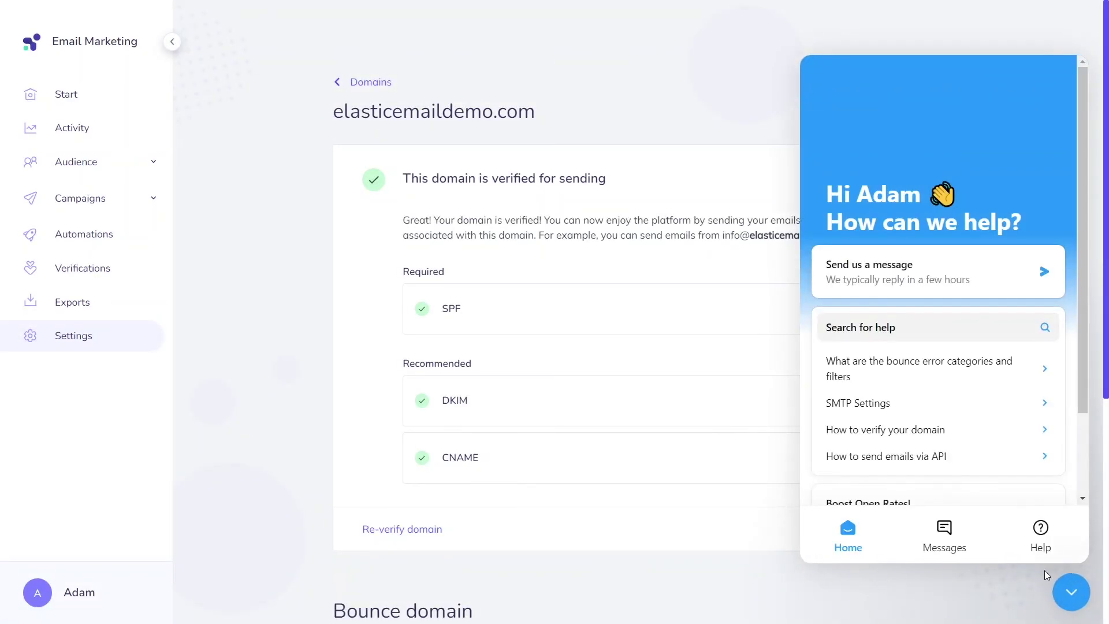
pyautogui.click(944, 536)
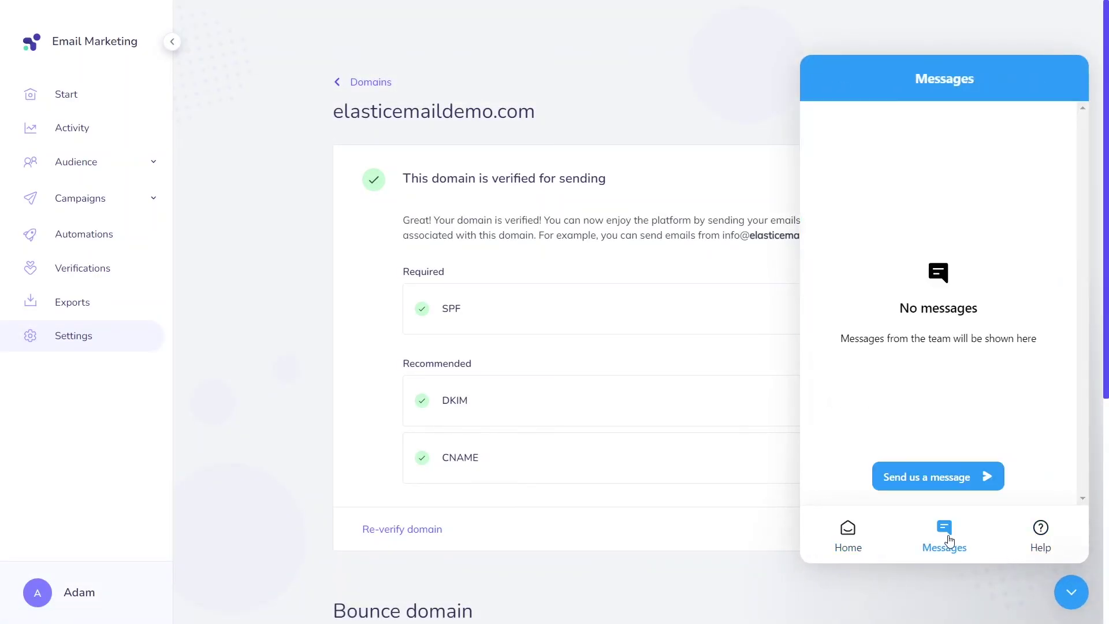
pyautogui.click(944, 488)
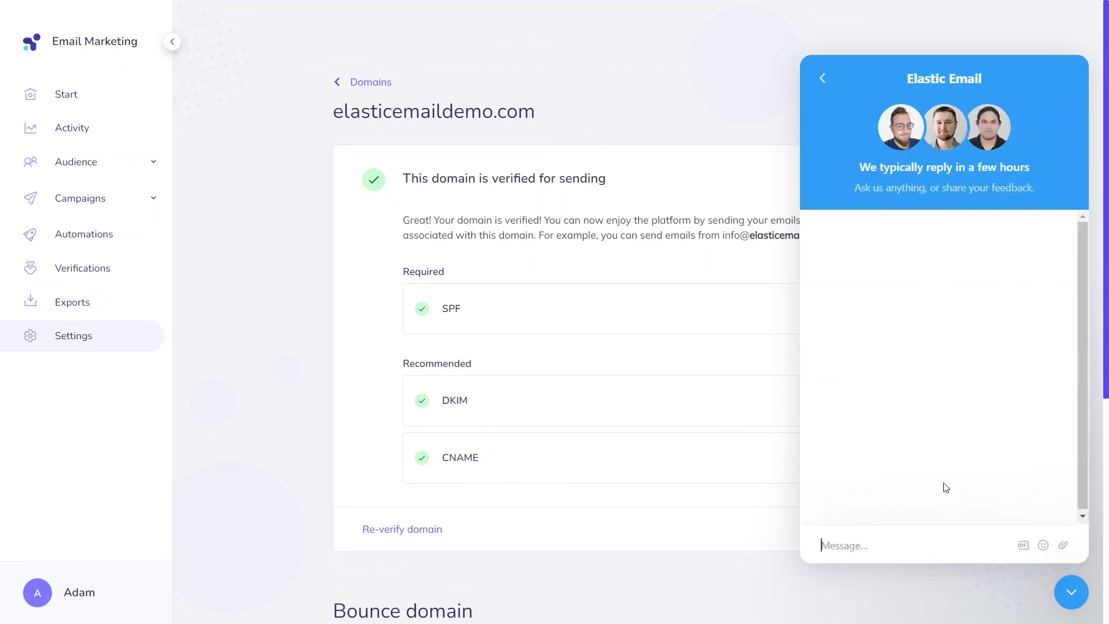